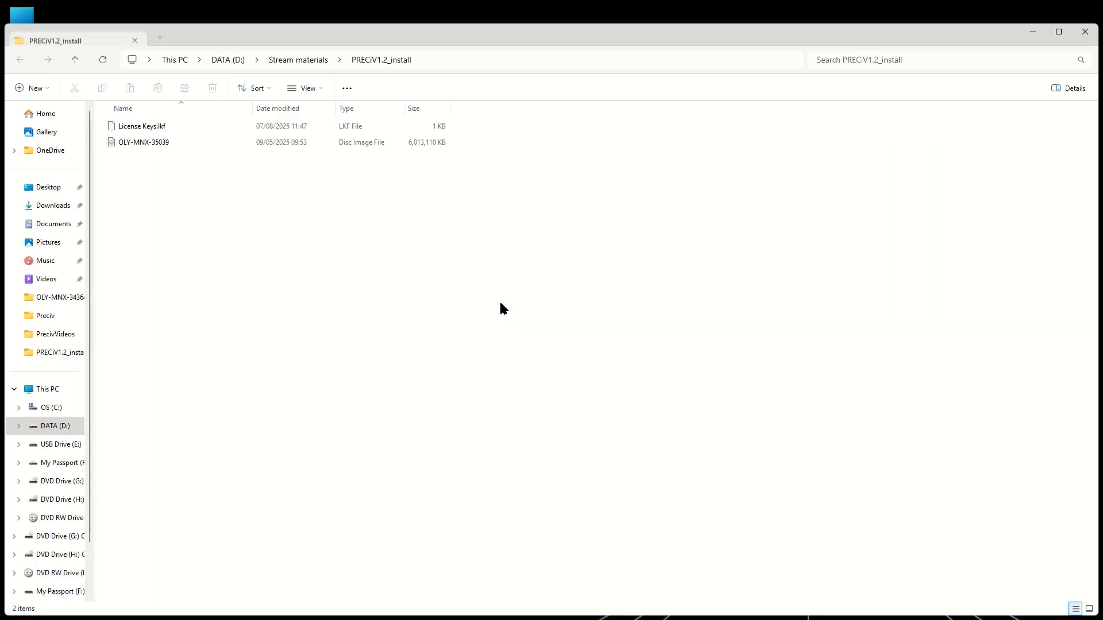
- Mount the OLY-MNX-35039 disc image and run its Setup with the option to install or maintain imaging software
{"action": "left_click", "coordinate": [162, 146]}
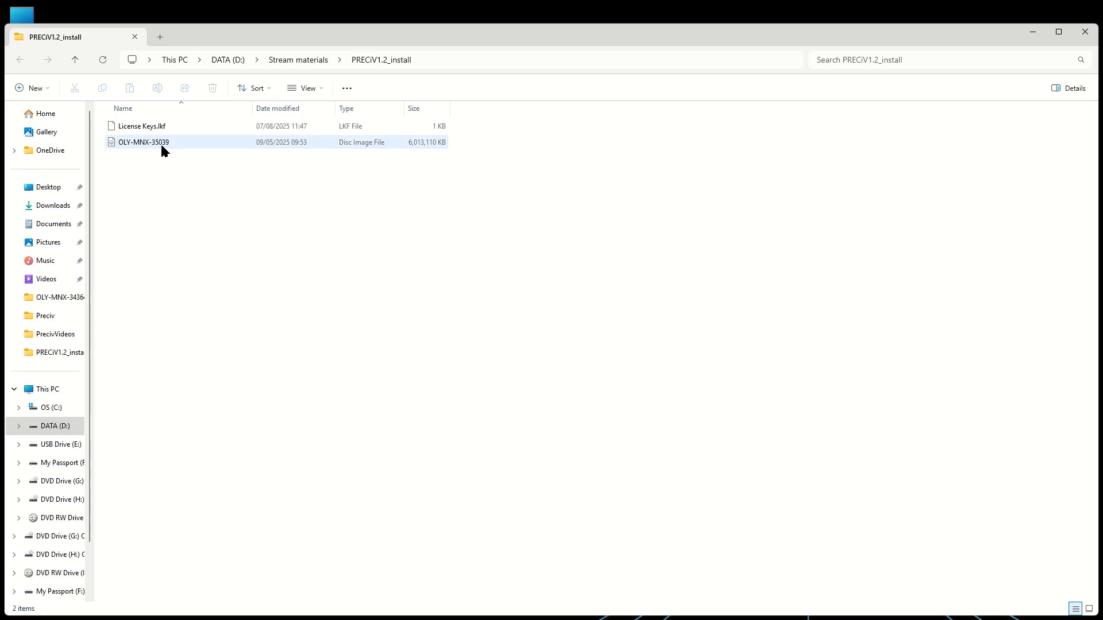
{"action": "left_click", "coordinate": [161, 143]}
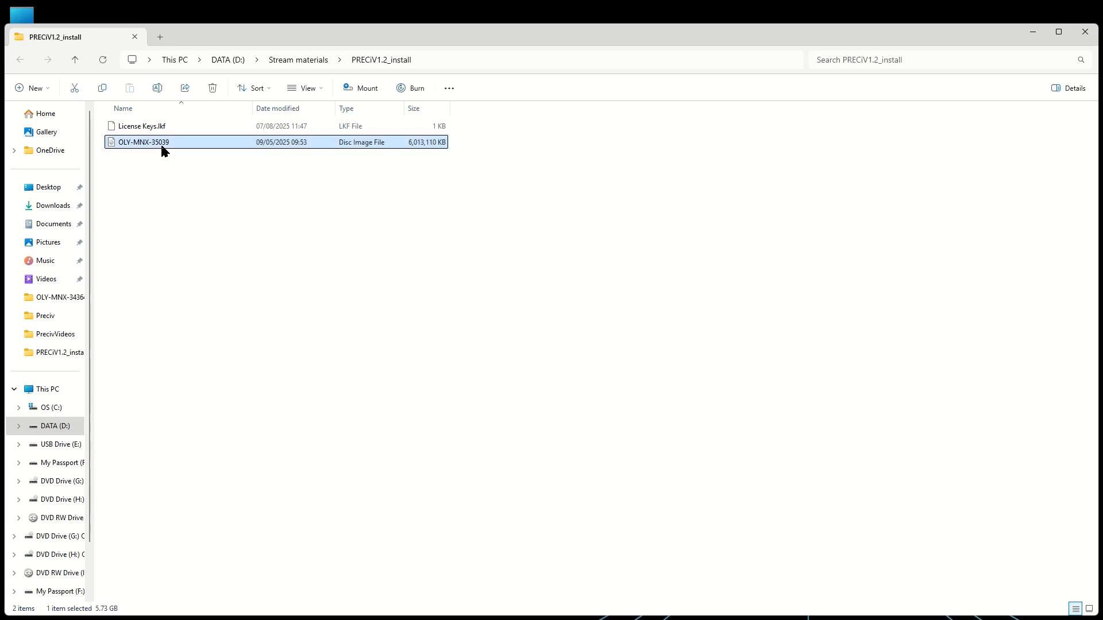
{"action": "right_click", "coordinate": [161, 144]}
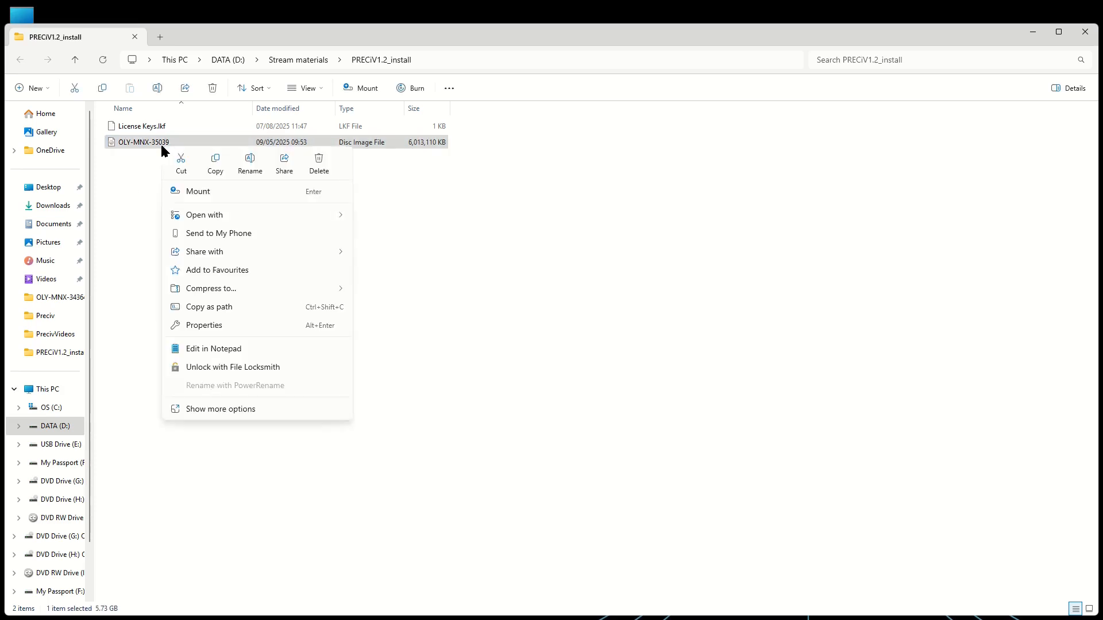
{"action": "left_click", "coordinate": [208, 190]}
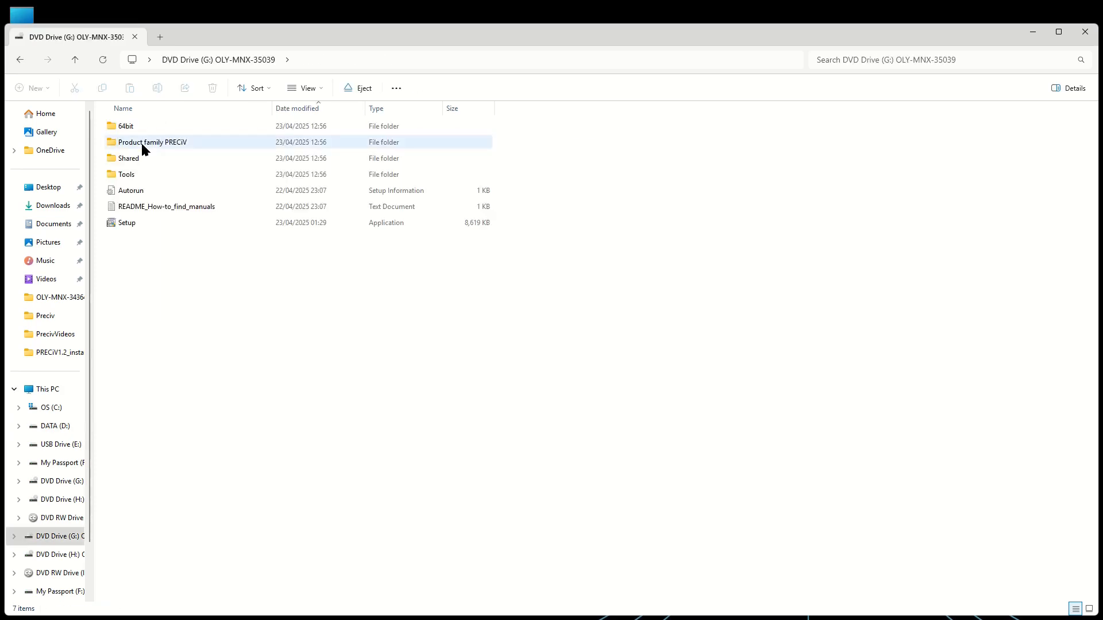
{"action": "left_click", "coordinate": [132, 223]}
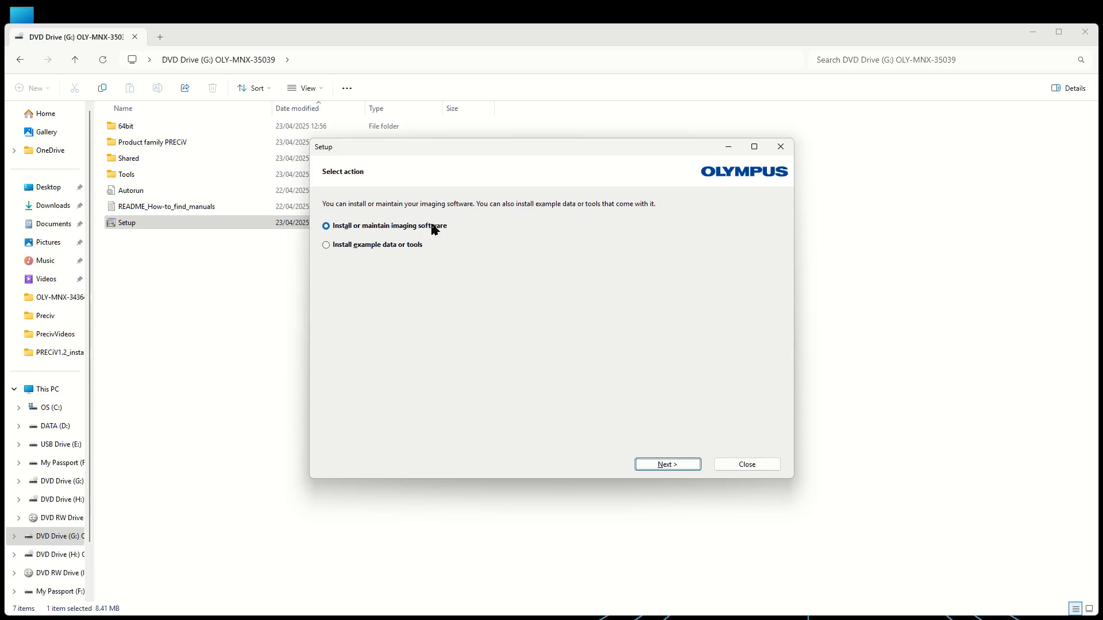
{"action": "left_click", "coordinate": [677, 463]}
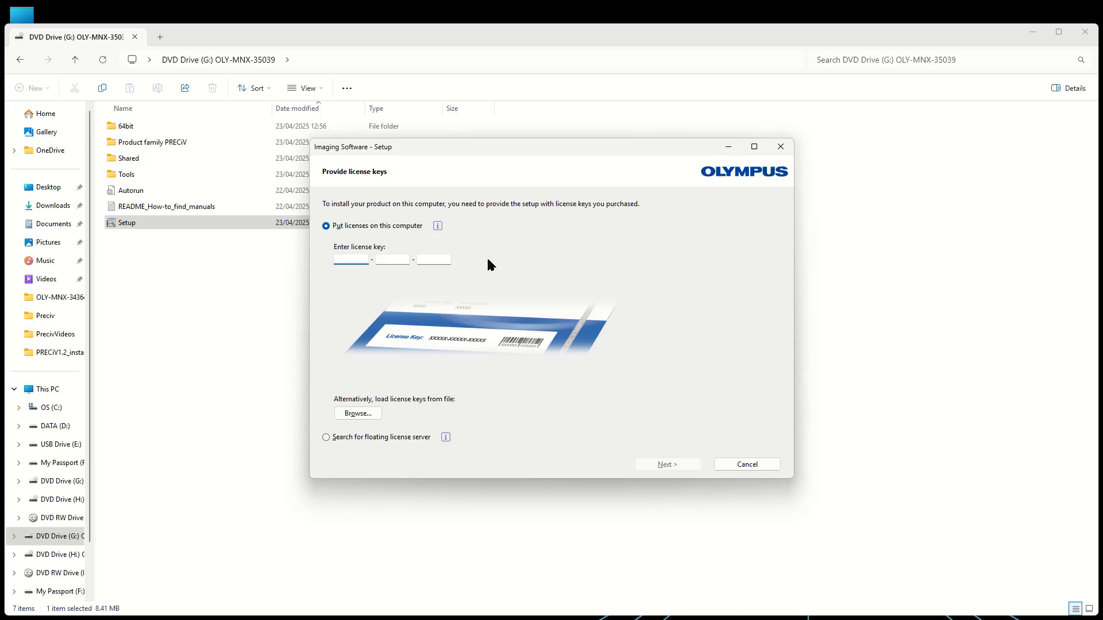
- Load the license keys from the file License Keys.lkf in the desktop's PRECiV_Materials folder
{"action": "left_click", "coordinate": [364, 415]}
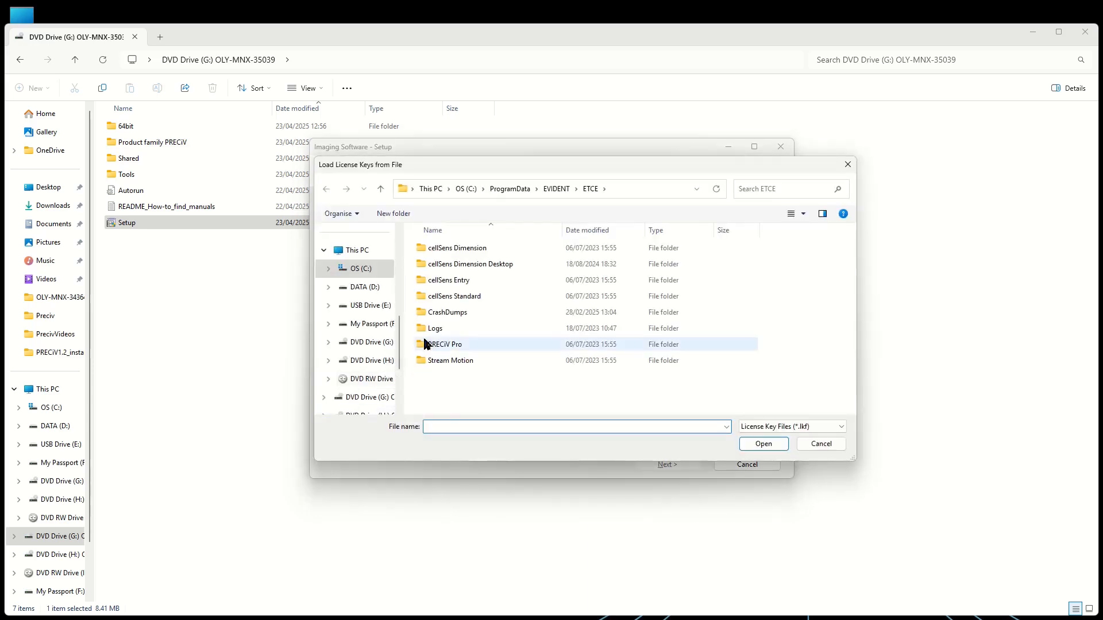
{"action": "scroll", "coordinate": [400, 325], "scroll_direction": "up", "scroll_amount": 5}
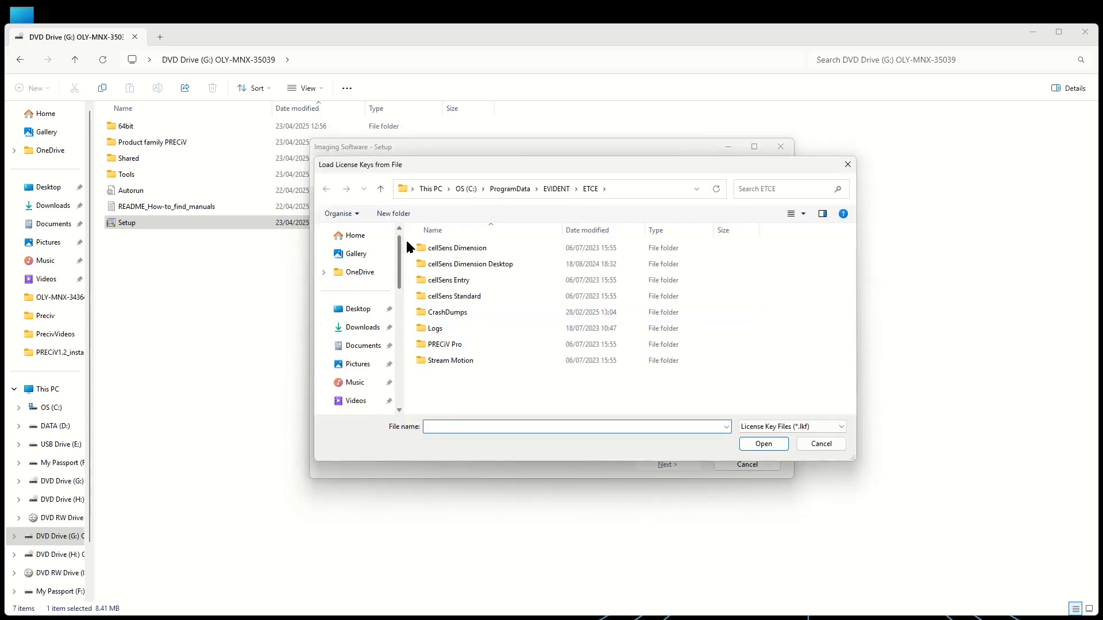
{"action": "left_click", "coordinate": [362, 309]}
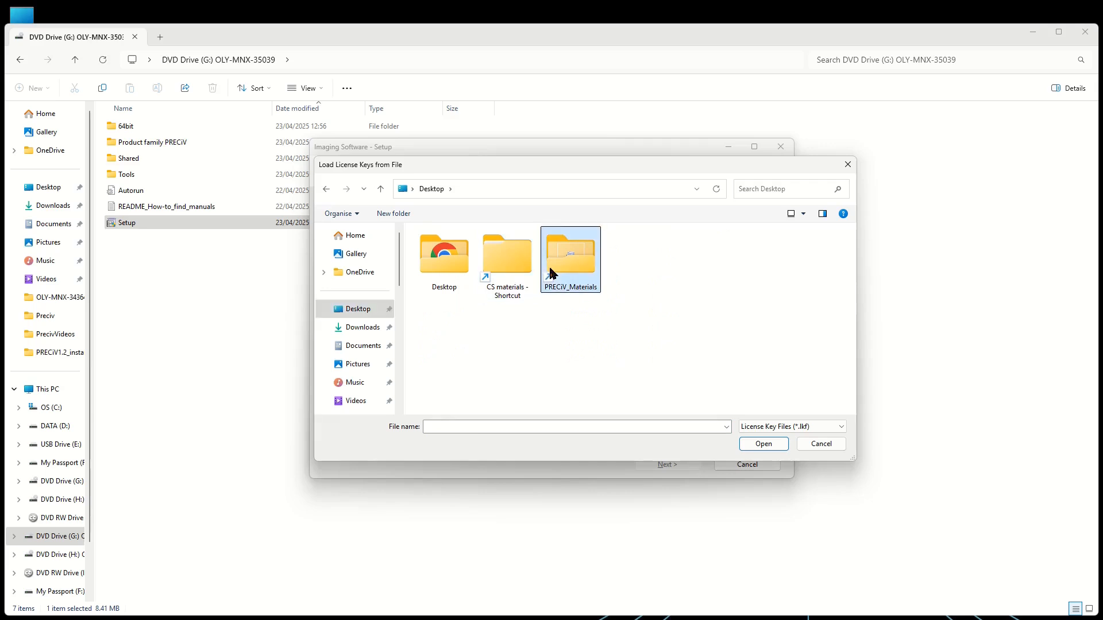
{"action": "double_click", "coordinate": [570, 275]}
{"action": "left_click", "coordinate": [460, 252]}
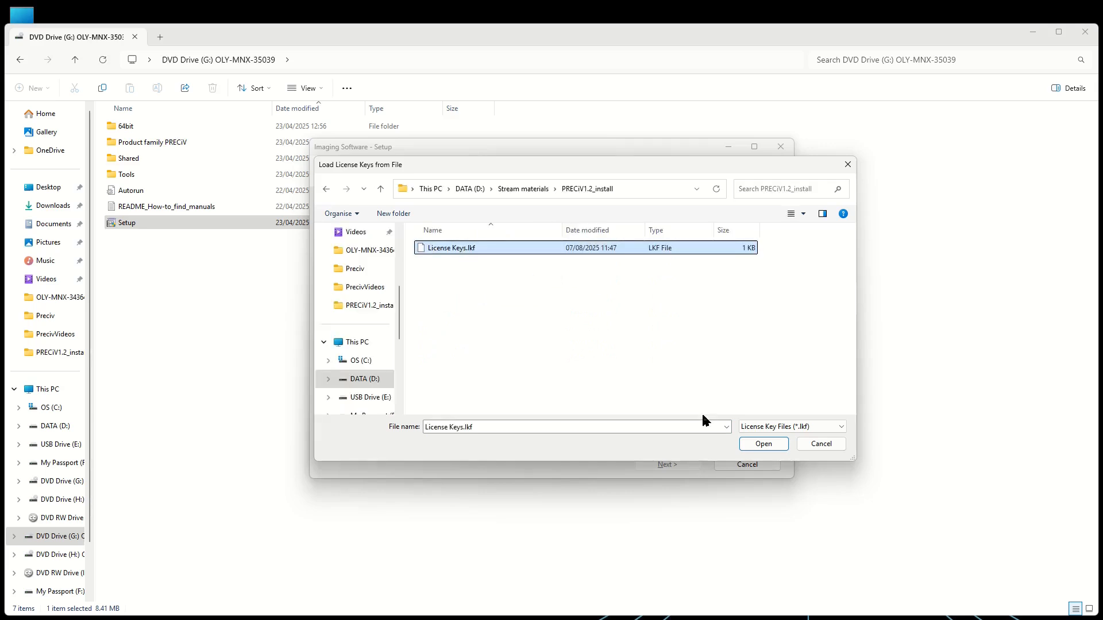
{"action": "left_click", "coordinate": [763, 444]}
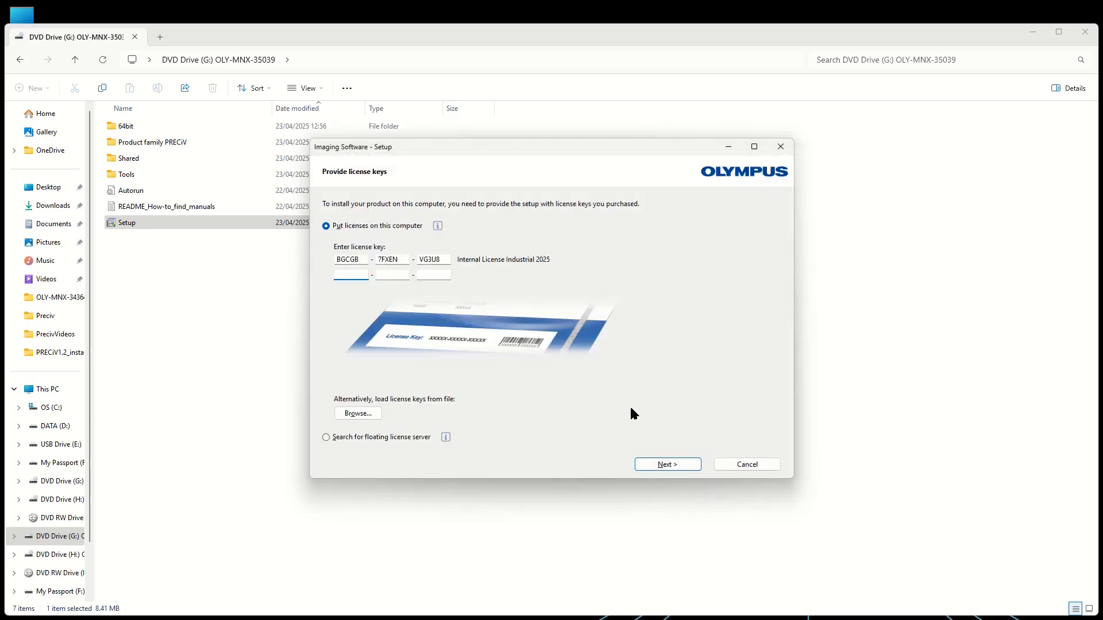
- Accept the loaded license and activate it by contacting the activation server
{"action": "left_click", "coordinate": [664, 464]}
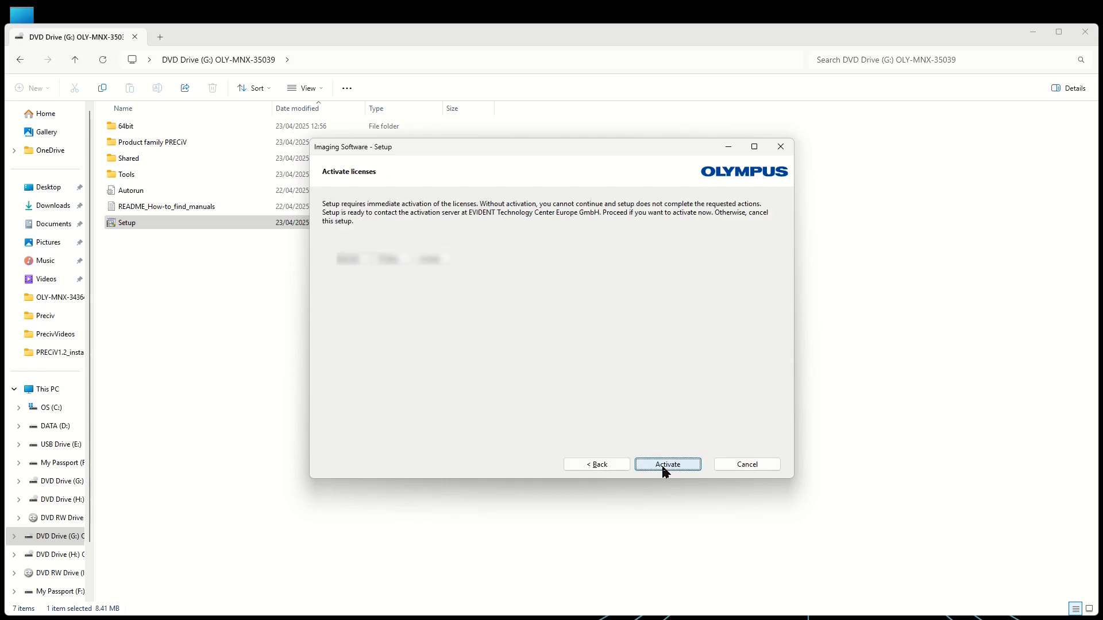
{"action": "left_click", "coordinate": [668, 465]}
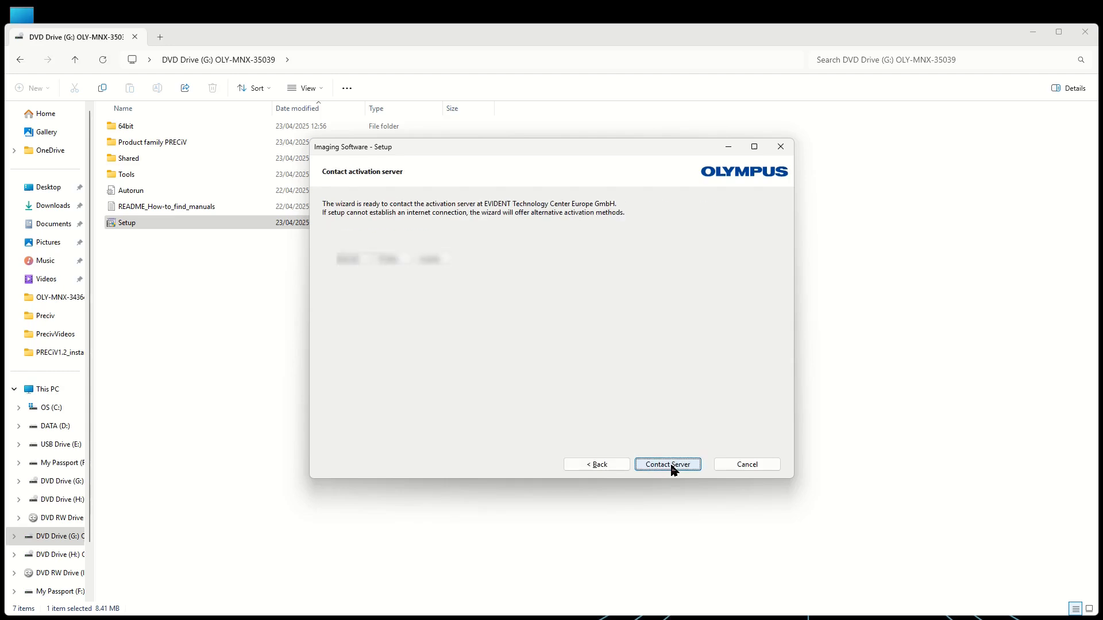
{"action": "left_click", "coordinate": [672, 468]}
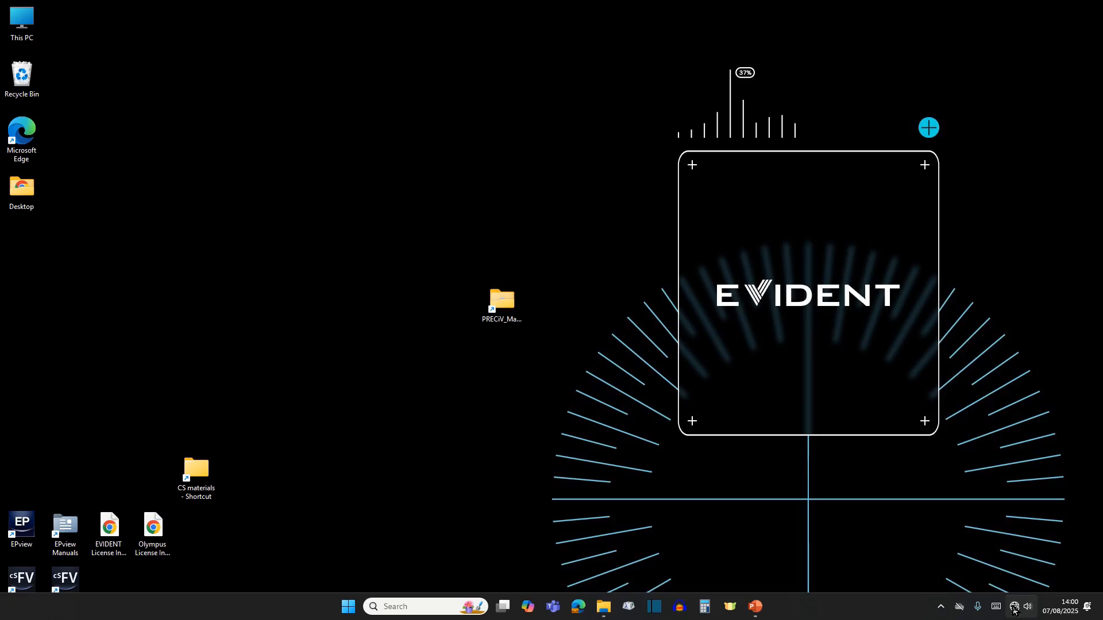
- Open the OLY-MNX-35039 disc image from the desktop's PRECiV_Materials folder and run Setup to install or maintain imaging software
{"action": "left_click", "coordinate": [499, 308]}
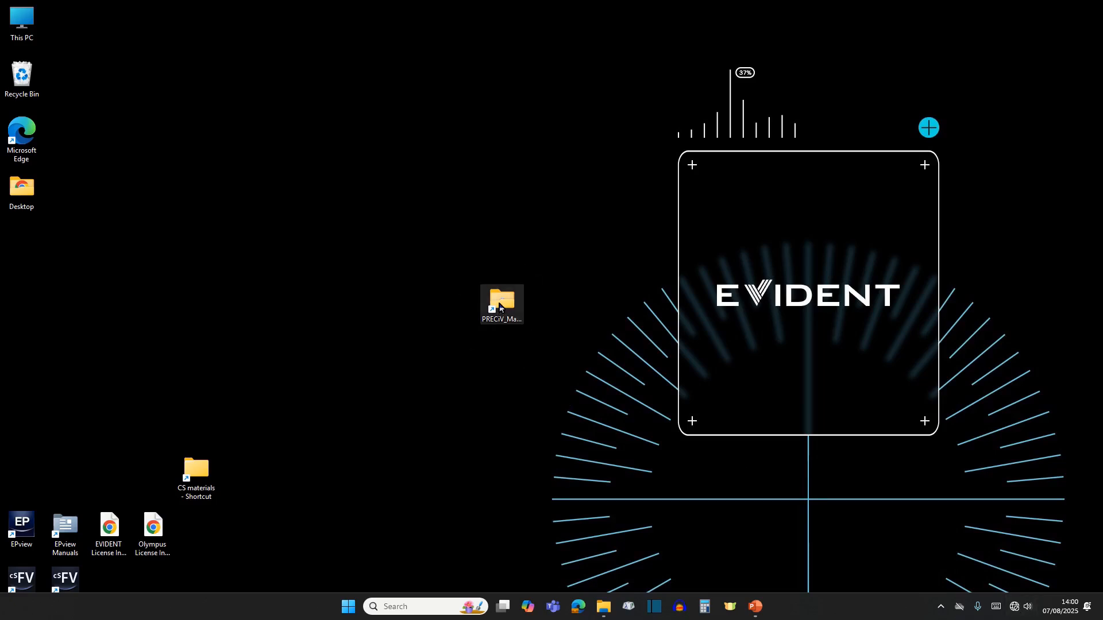
{"action": "double_click", "coordinate": [500, 308]}
{"action": "left_click", "coordinate": [153, 122]}
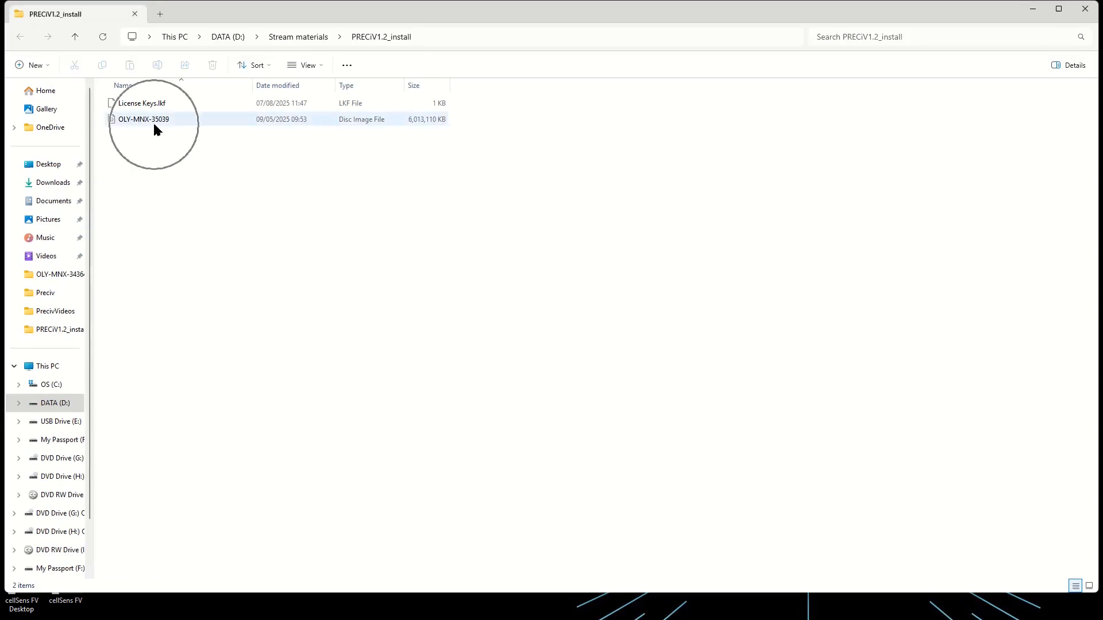
{"action": "double_click", "coordinate": [154, 124]}
{"action": "left_click", "coordinate": [110, 202]}
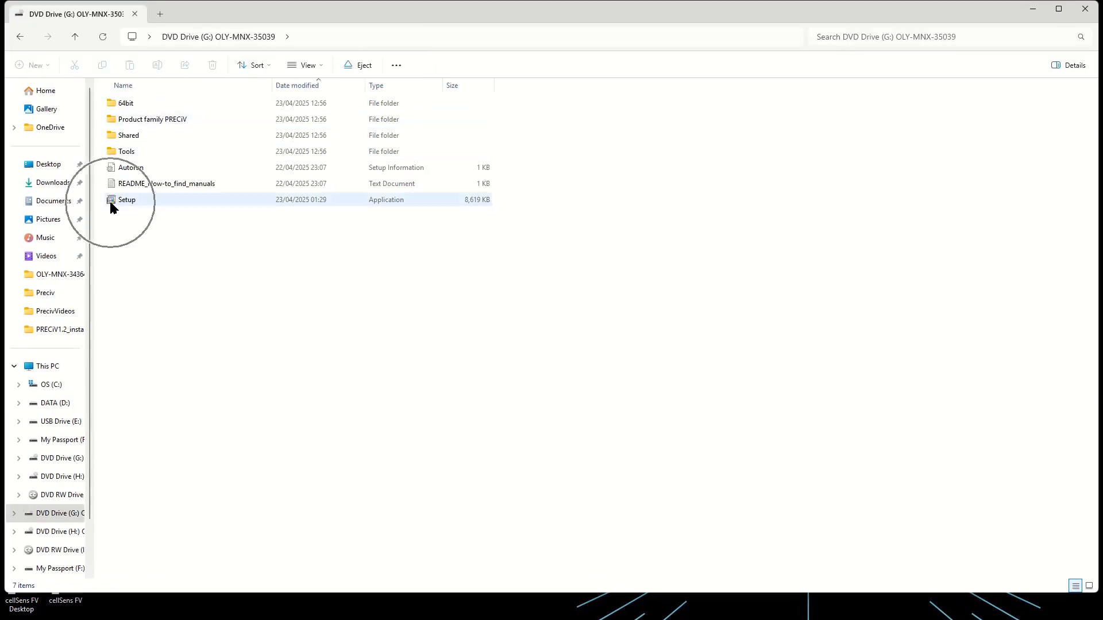
{"action": "double_click", "coordinate": [110, 202]}
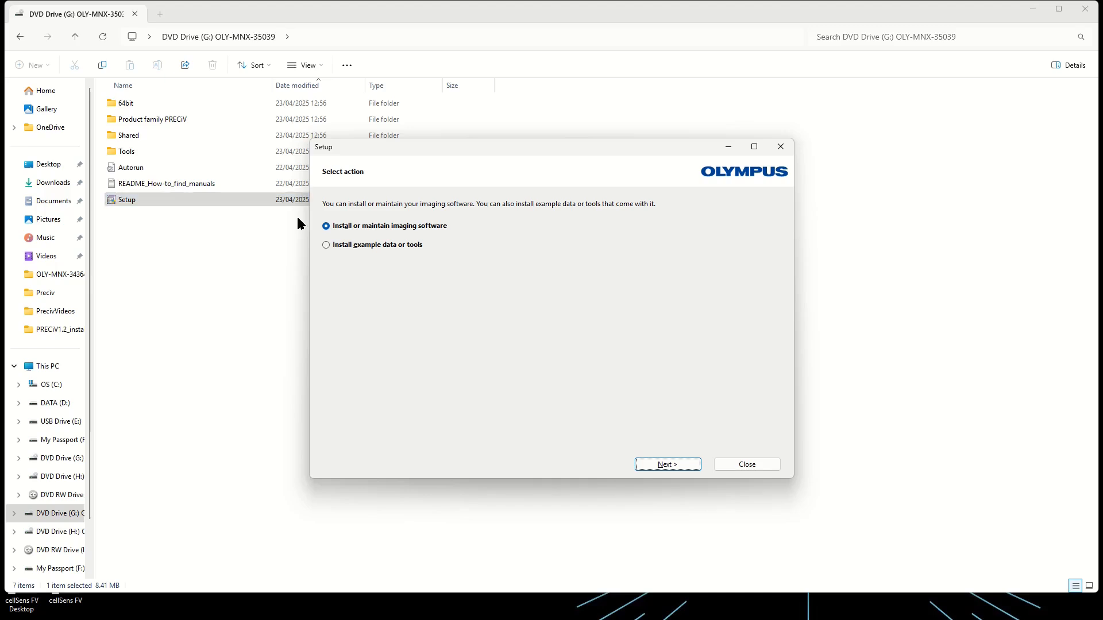
{"action": "left_click", "coordinate": [666, 464]}
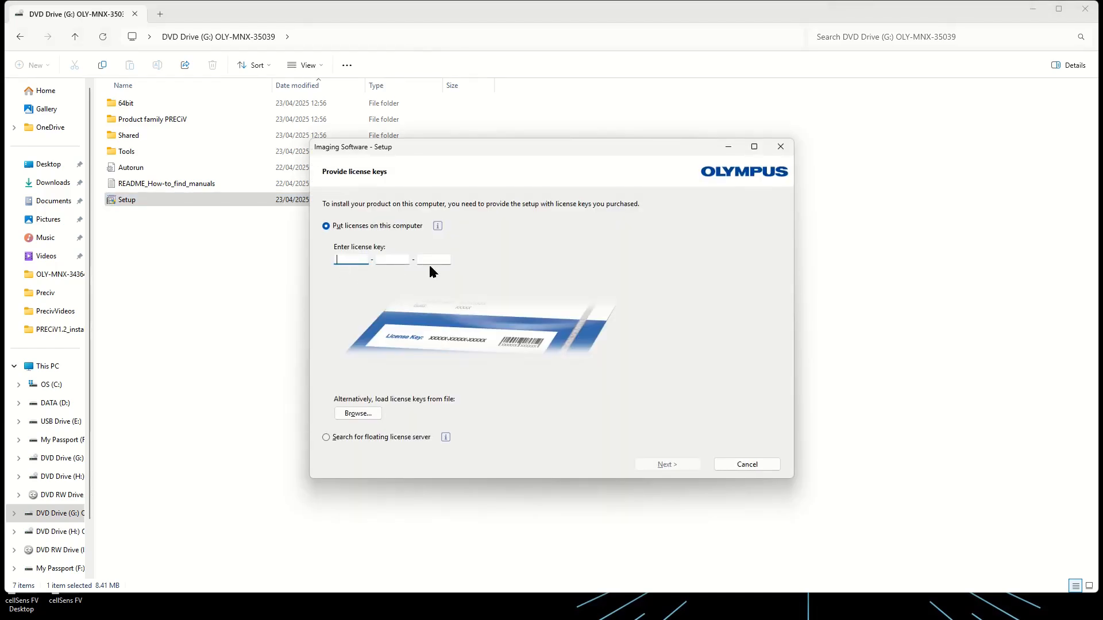
- Load the license keys from License Keys.lkf in the PRECiV_Materials folder and proceed with license activation
{"action": "left_click", "coordinate": [362, 415]}
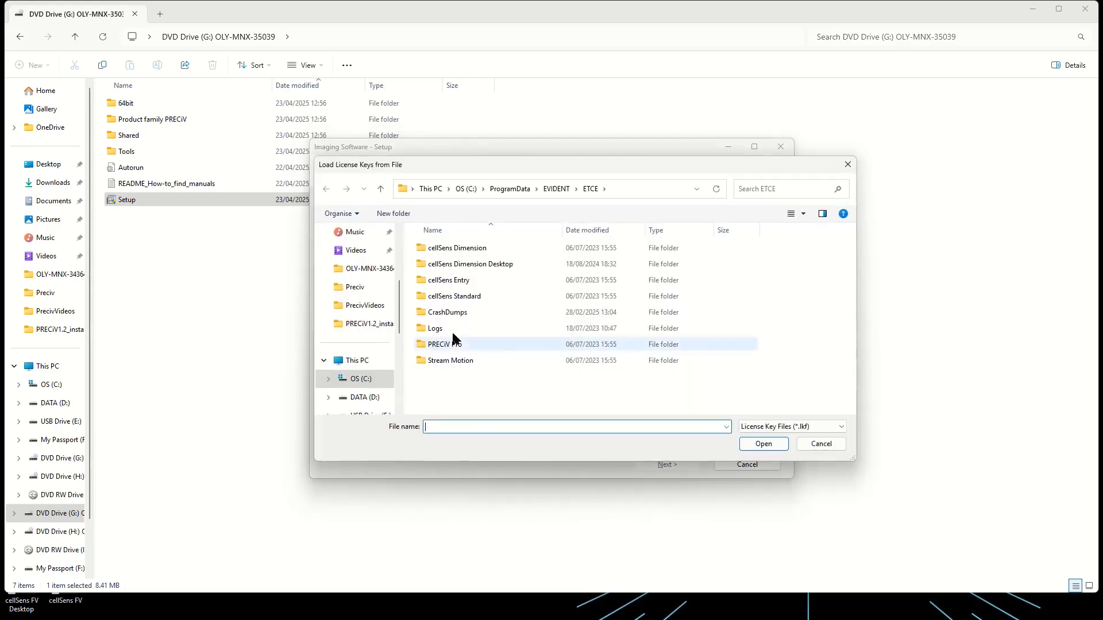
{"action": "scroll", "coordinate": [379, 248], "scroll_direction": "up", "scroll_amount": 3}
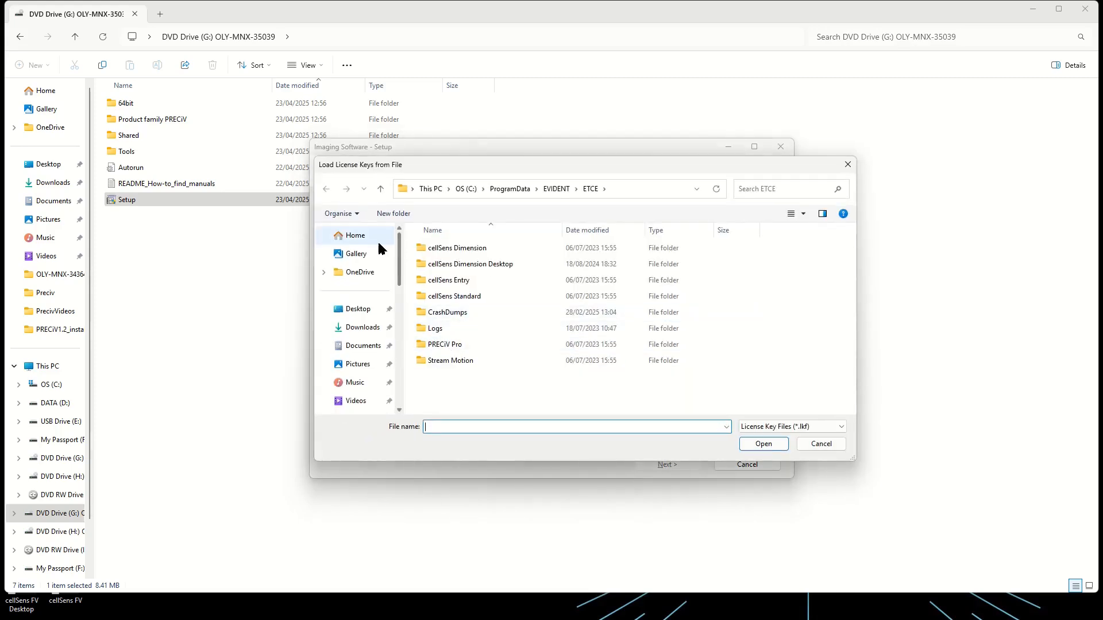
{"action": "left_click", "coordinate": [369, 311]}
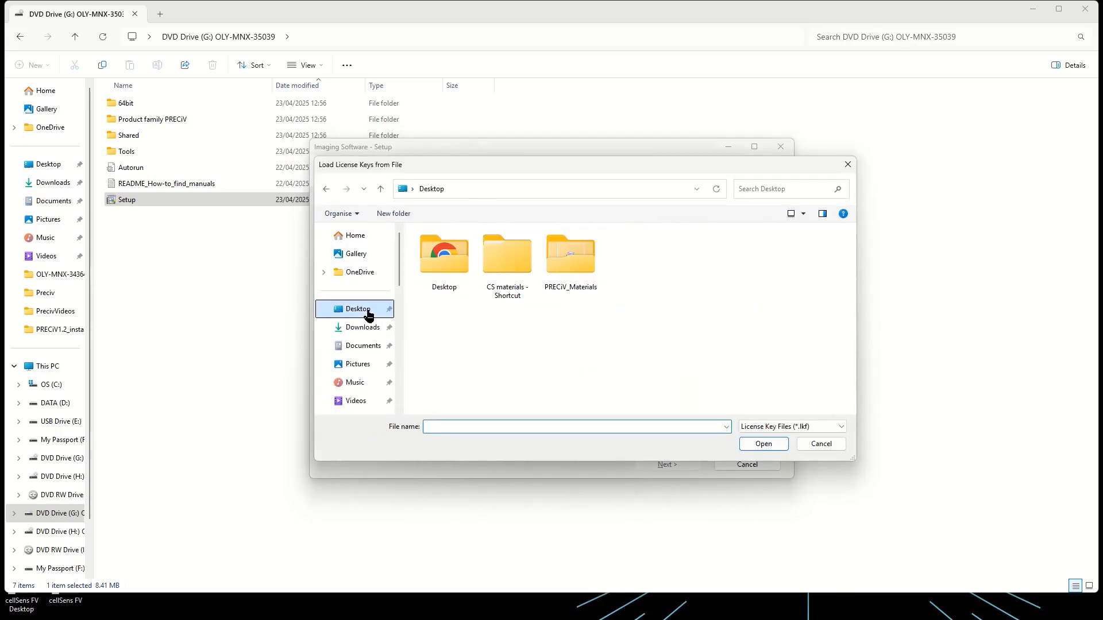
{"action": "double_click", "coordinate": [572, 283]}
{"action": "left_click", "coordinate": [450, 250]}
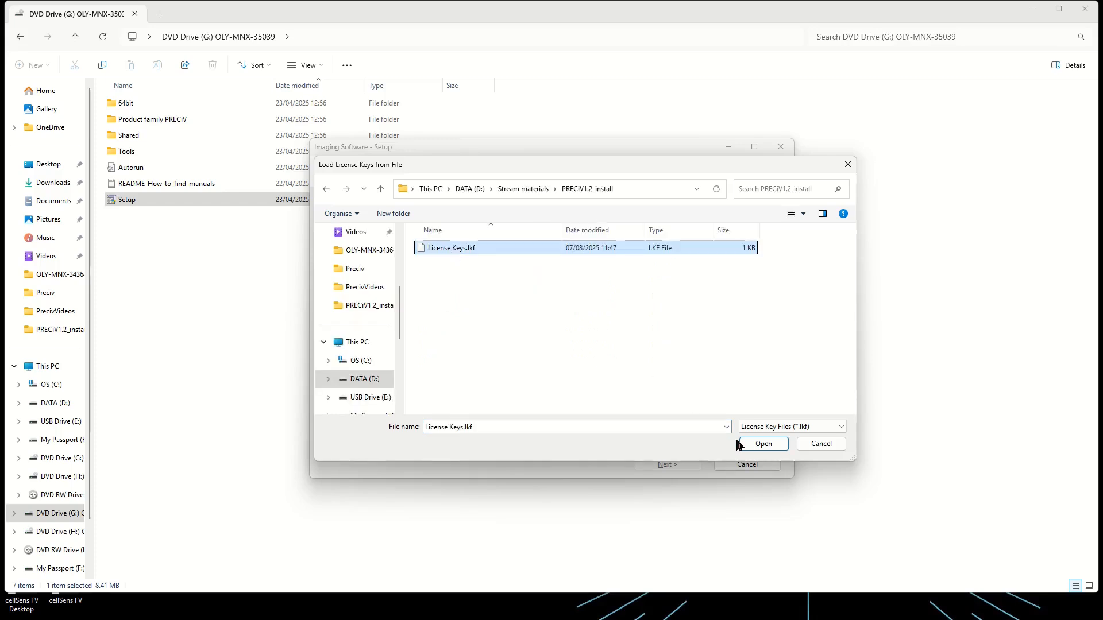
{"action": "left_click", "coordinate": [764, 446]}
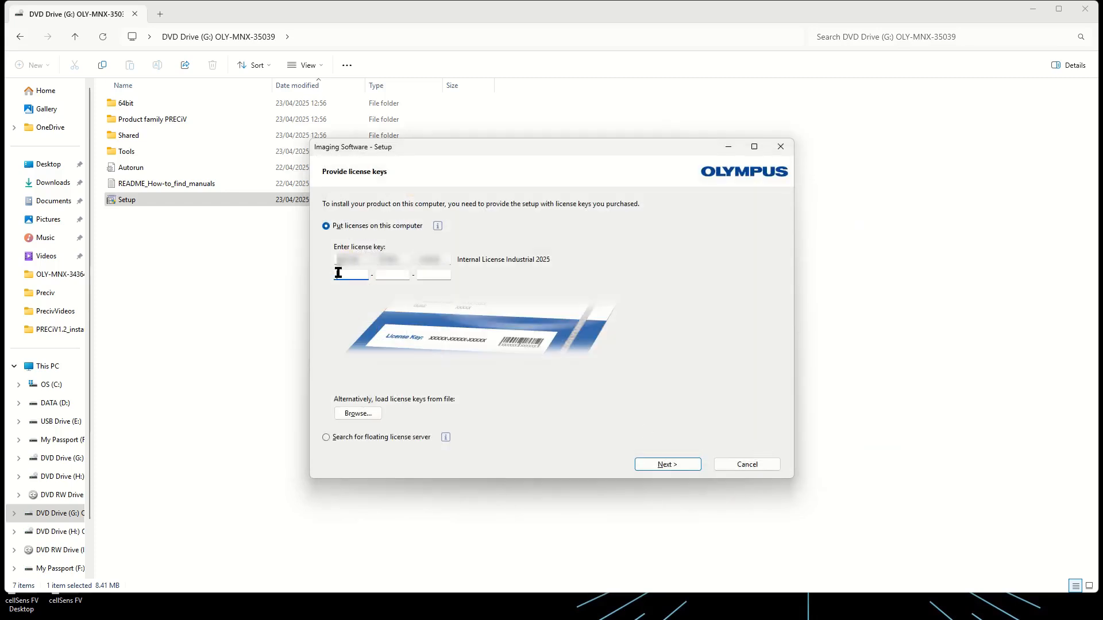
{"action": "left_click", "coordinate": [679, 467]}
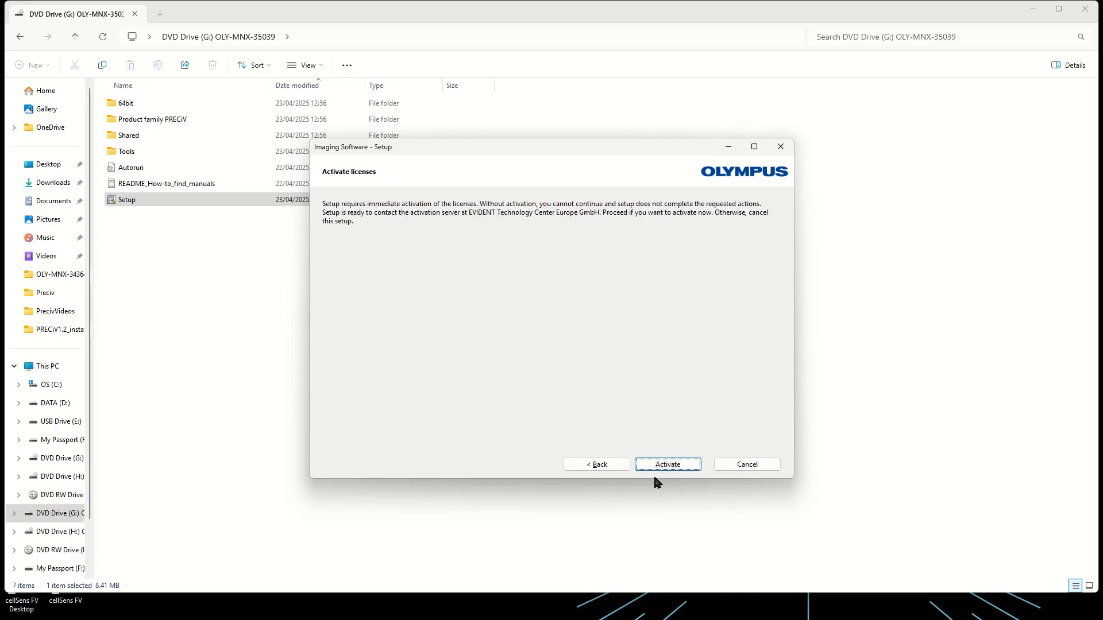
{"action": "left_click", "coordinate": [680, 467]}
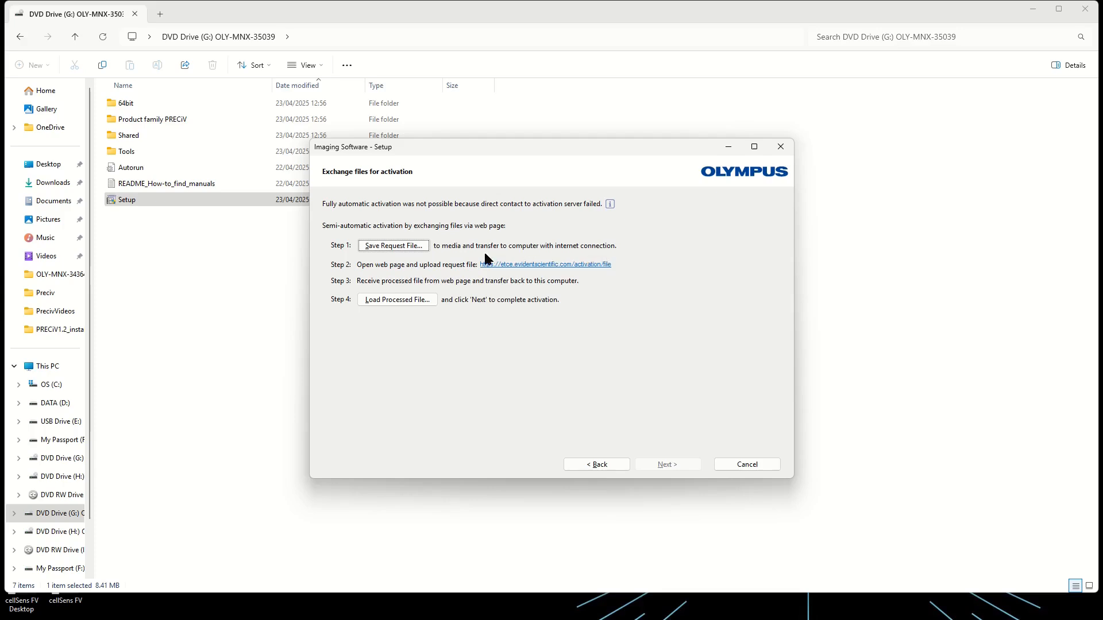
- Save the activation request file as Preciv in the PRECiV_Materials folder
{"action": "left_click", "coordinate": [385, 250]}
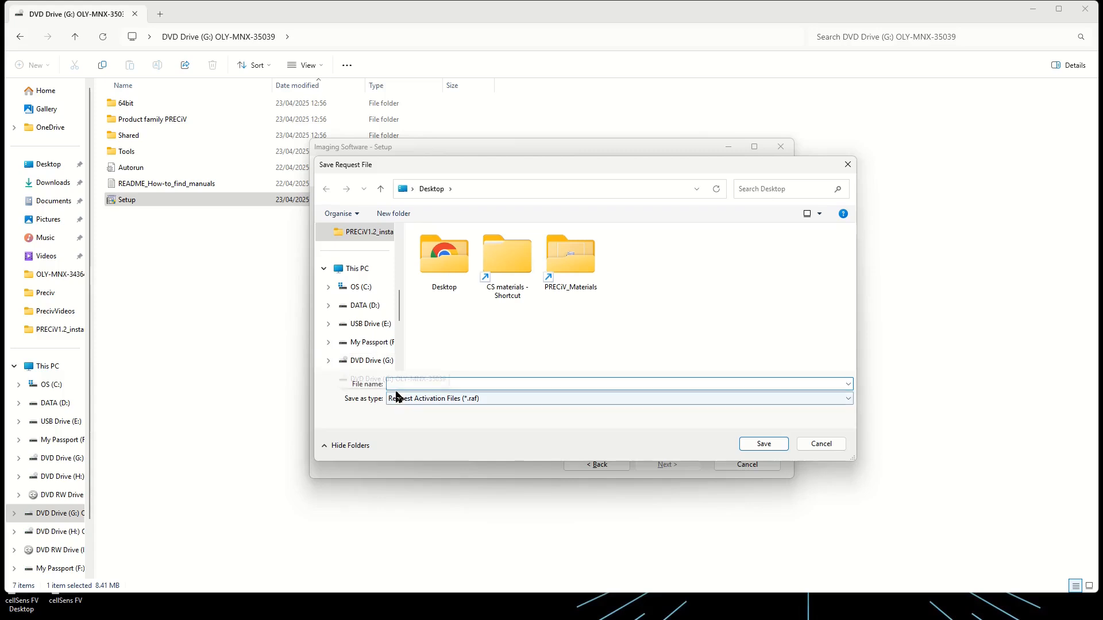
{"action": "double_click", "coordinate": [570, 256]}
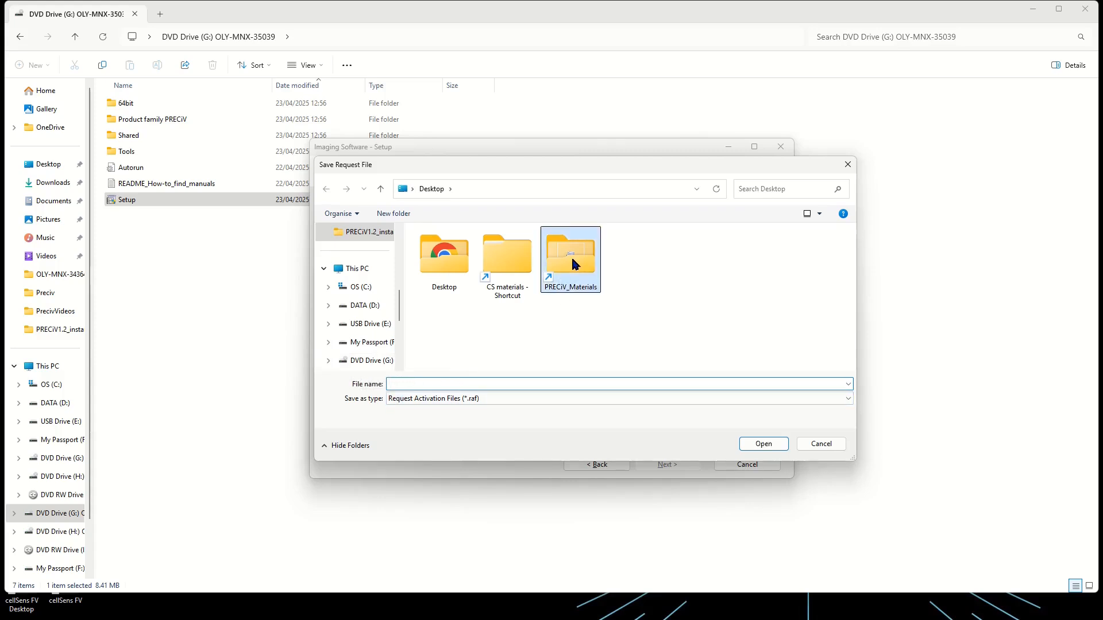
{"action": "left_click", "coordinate": [412, 386]}
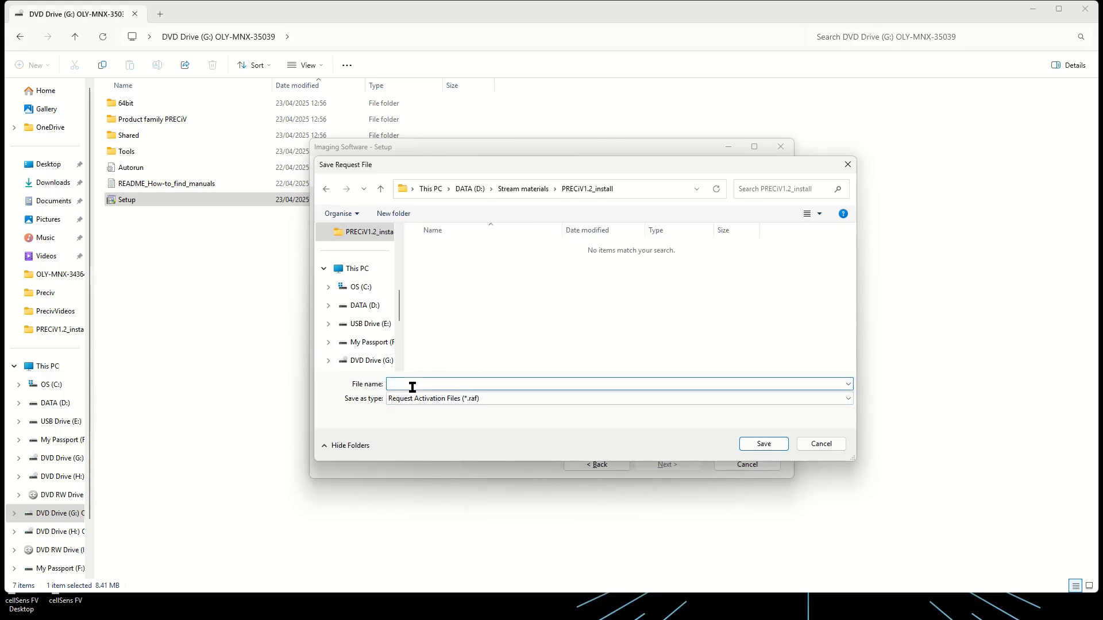
{"action": "type", "text": "Preciv"}
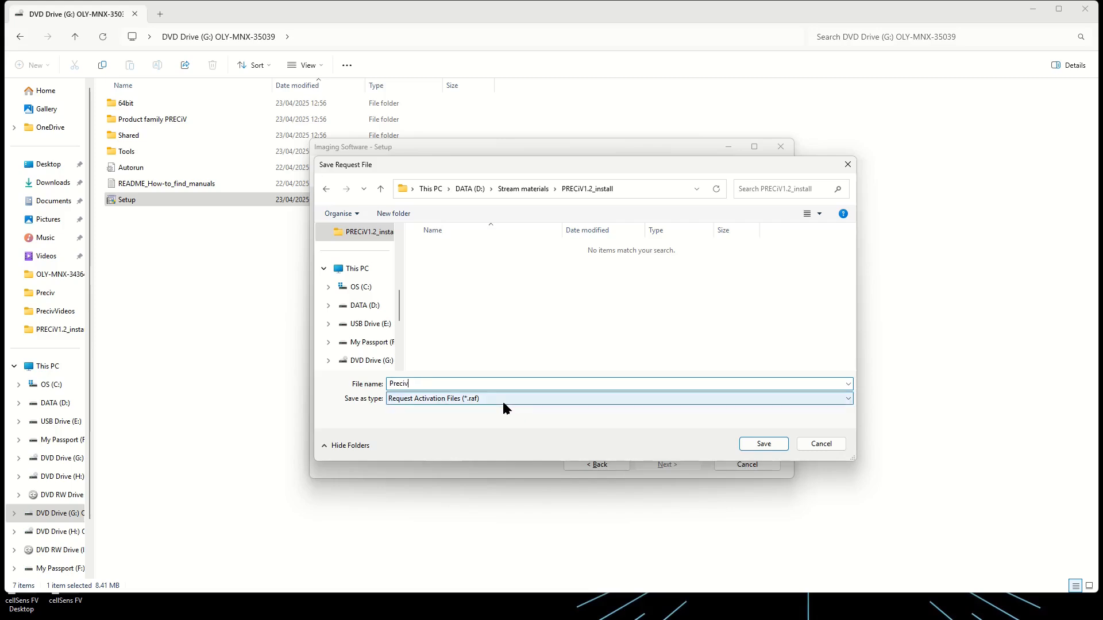
{"action": "left_click", "coordinate": [771, 446]}
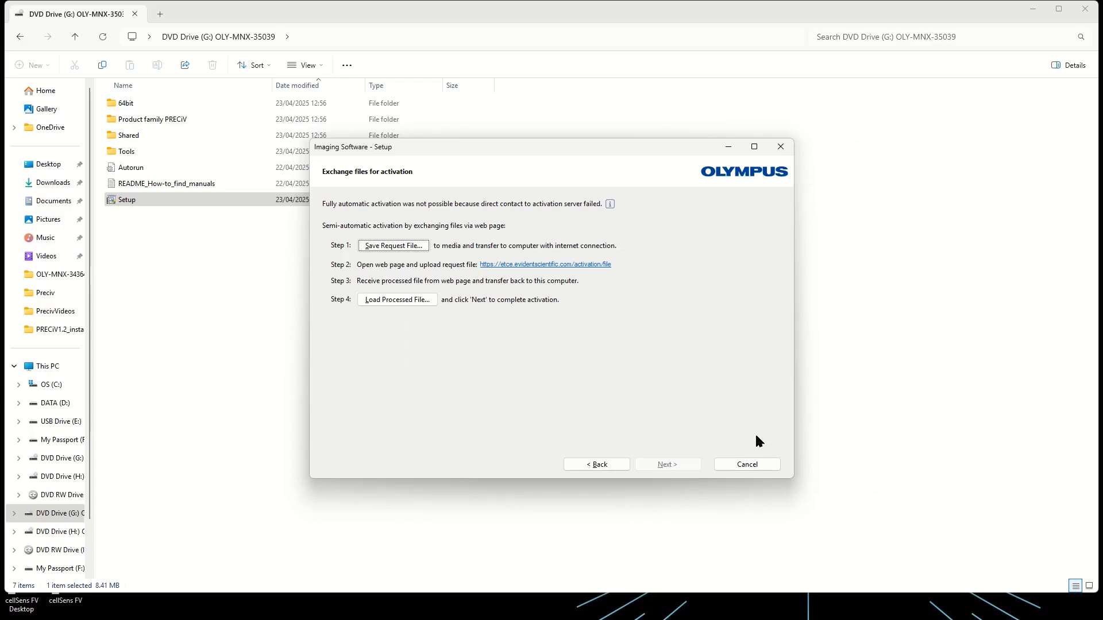
- Open the activation web page linked in the setup wizard and upload the Preciv request file from the PRECiV1.2_install folder
{"action": "left_click", "coordinate": [566, 265]}
{"action": "left_click", "coordinate": [531, 266]}
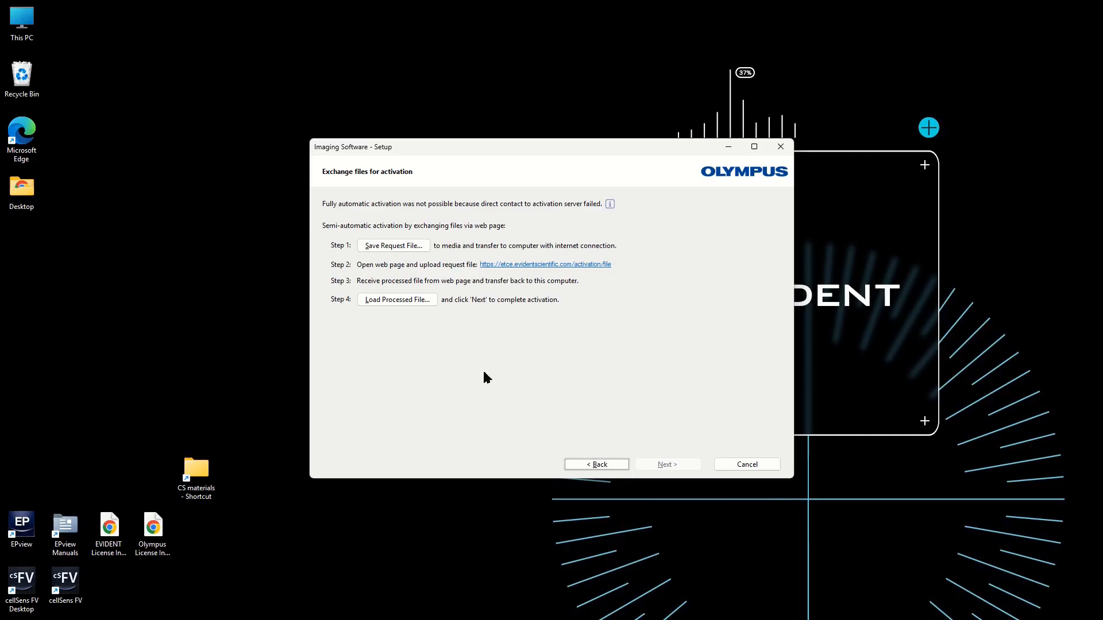
{"action": "left_click", "coordinate": [518, 266]}
{"action": "left_click", "coordinate": [519, 267]}
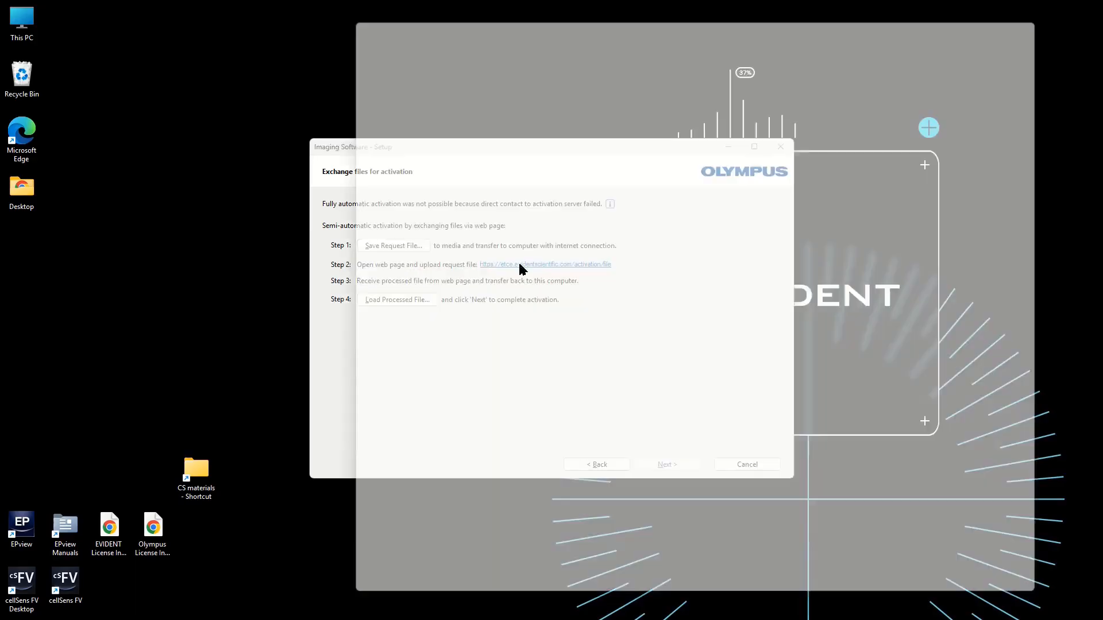
{"action": "left_click", "coordinate": [379, 243]}
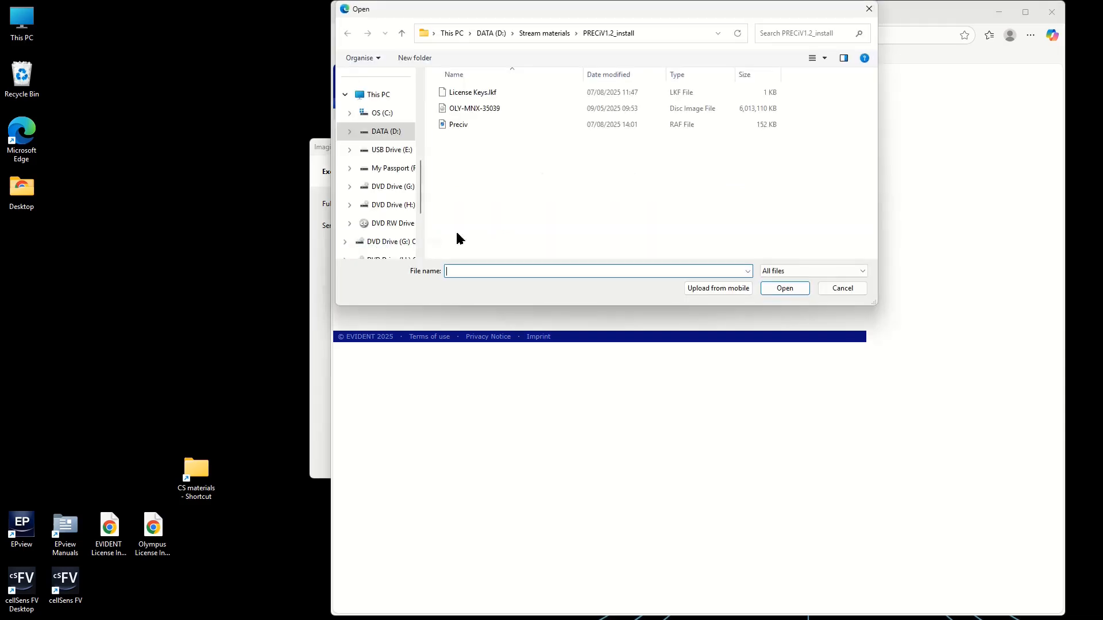
{"action": "left_click", "coordinate": [466, 126]}
{"action": "left_click", "coordinate": [776, 288]}
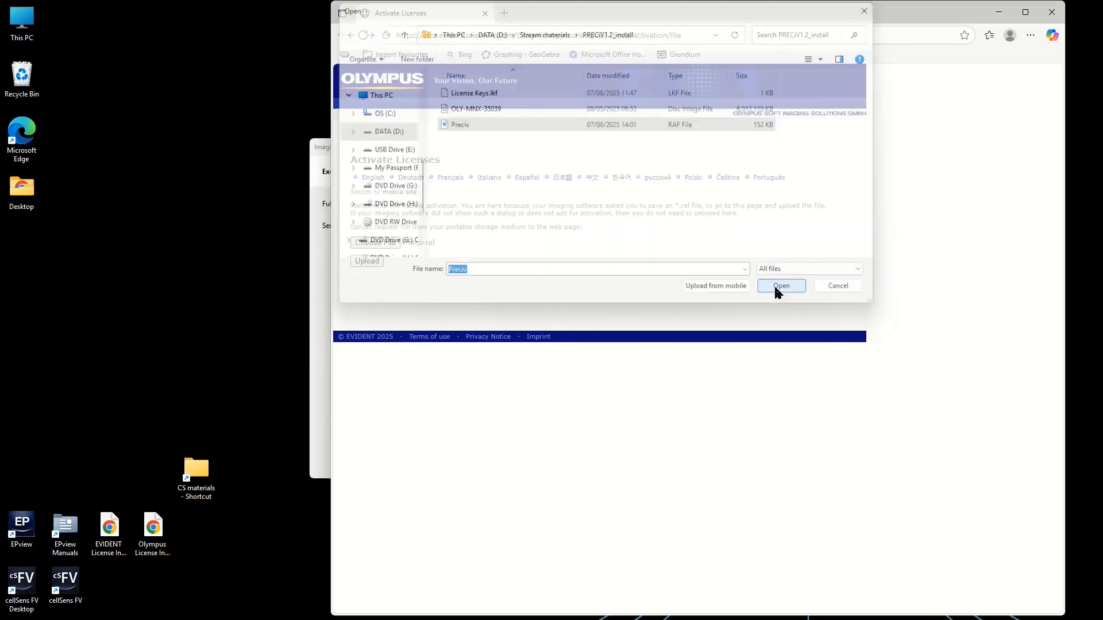
{"action": "left_click", "coordinate": [369, 262]}
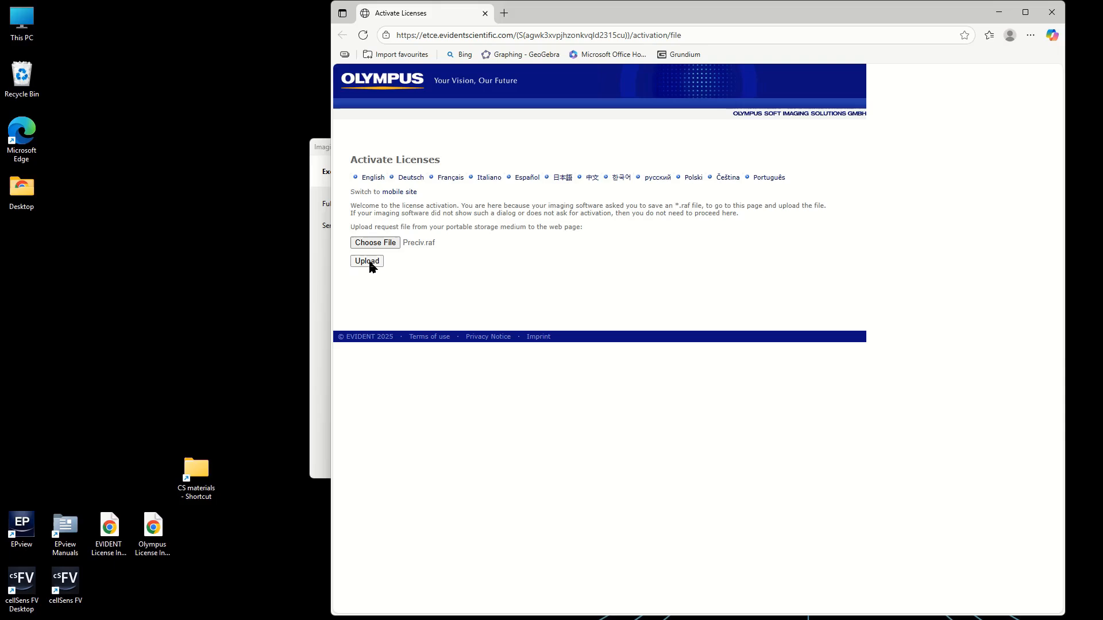
{"action": "left_click", "coordinate": [367, 261]}
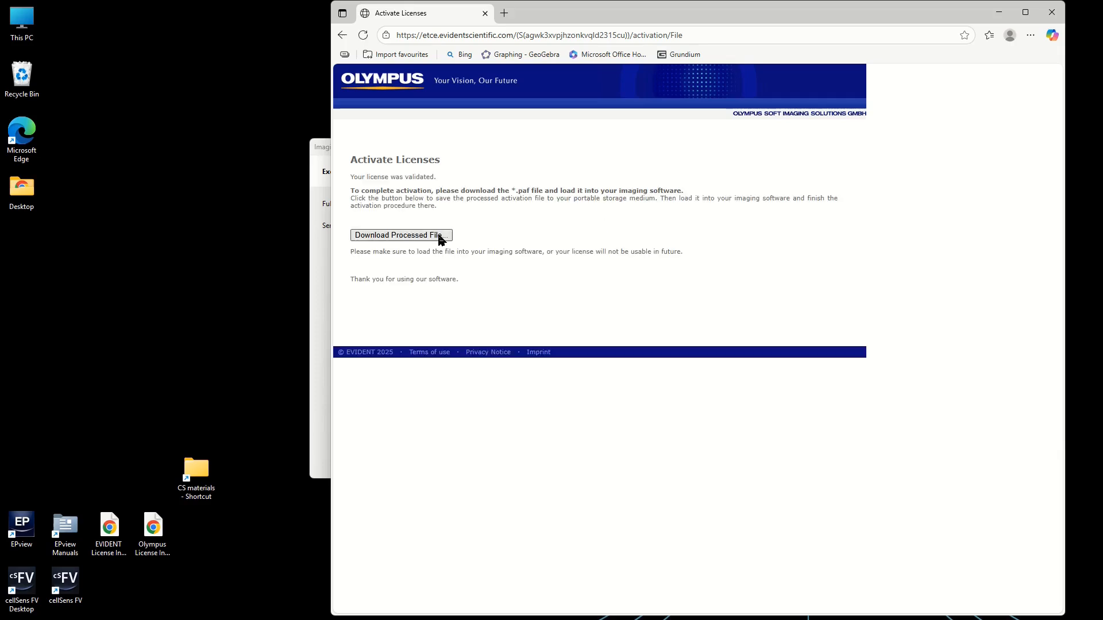
- Download the processed activation file license.paf, keep it despite the browser's safety prompt, and close the browser
{"action": "left_click", "coordinate": [440, 237]}
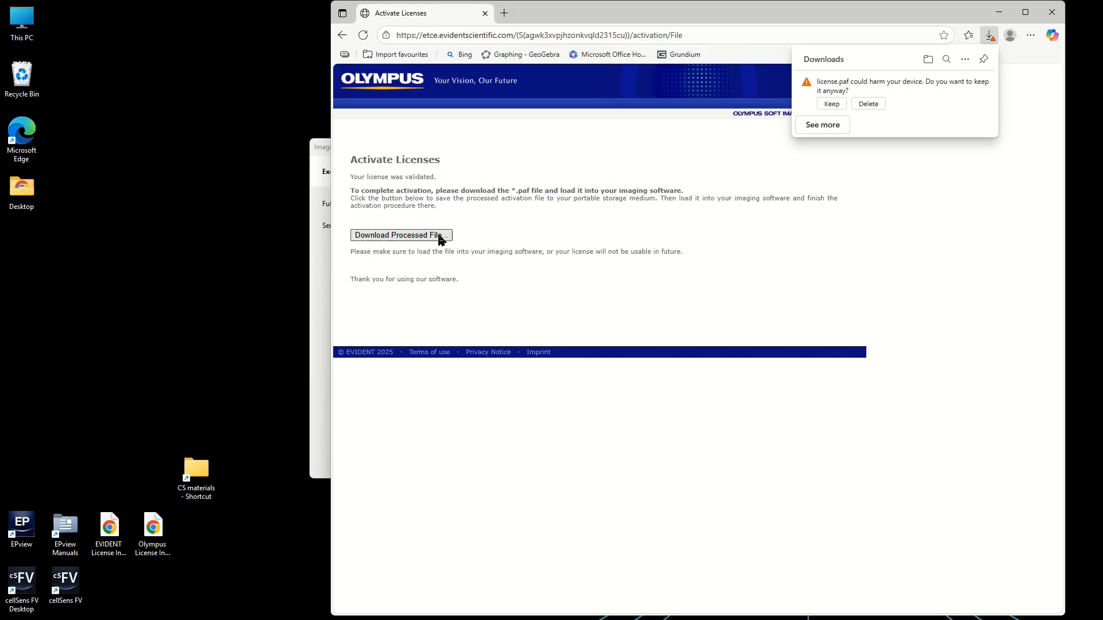
{"action": "left_click", "coordinate": [832, 104]}
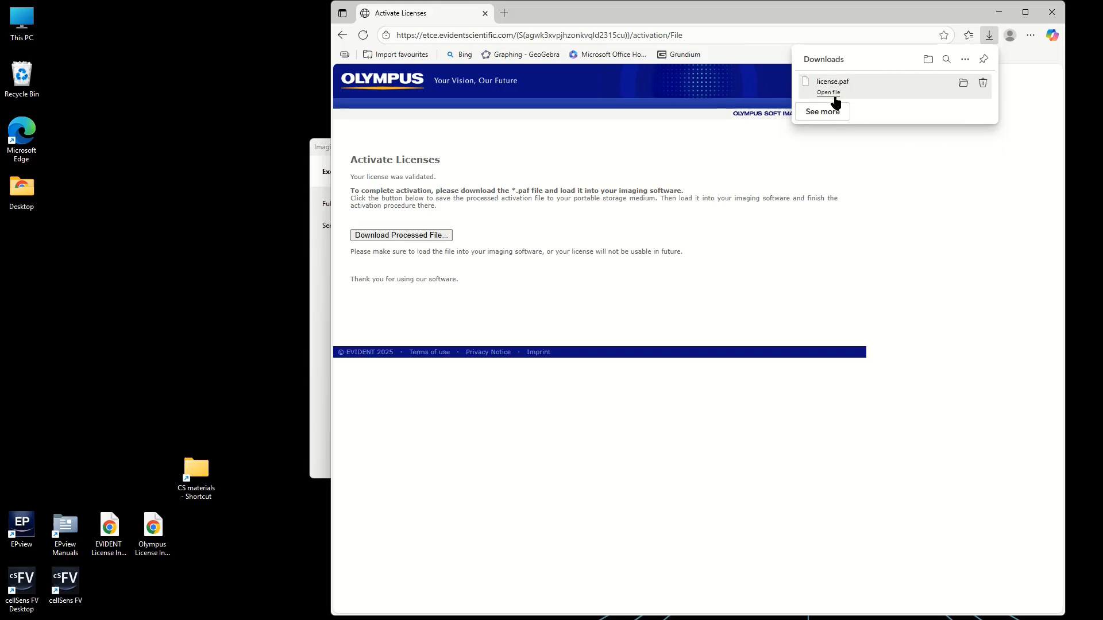
{"action": "left_click", "coordinate": [1050, 14]}
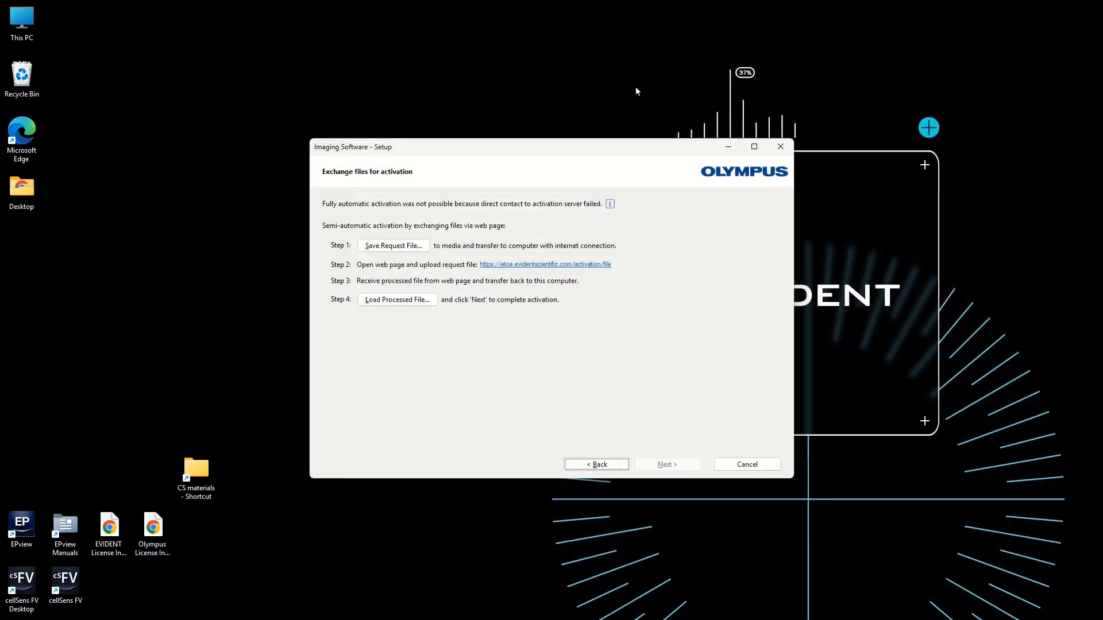
- Load the processed file license.paf from the Downloads folder into the setup wizard and proceed to complete the activation
{"action": "left_click", "coordinate": [397, 300]}
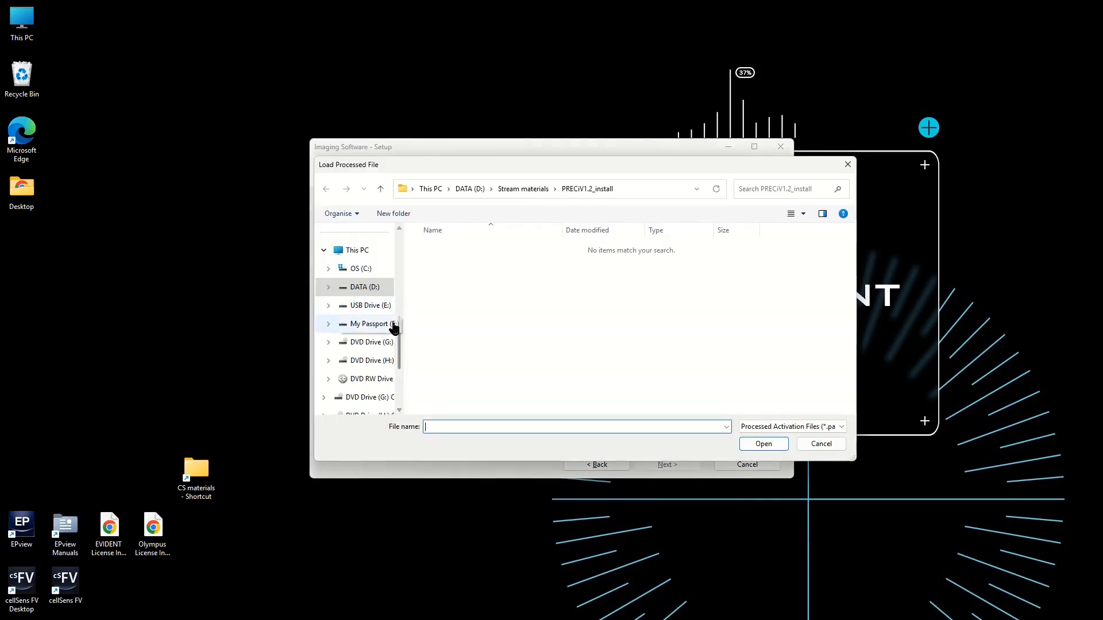
{"action": "left_click_drag", "start_coordinate": [400, 338], "coordinate": [423, 249]}
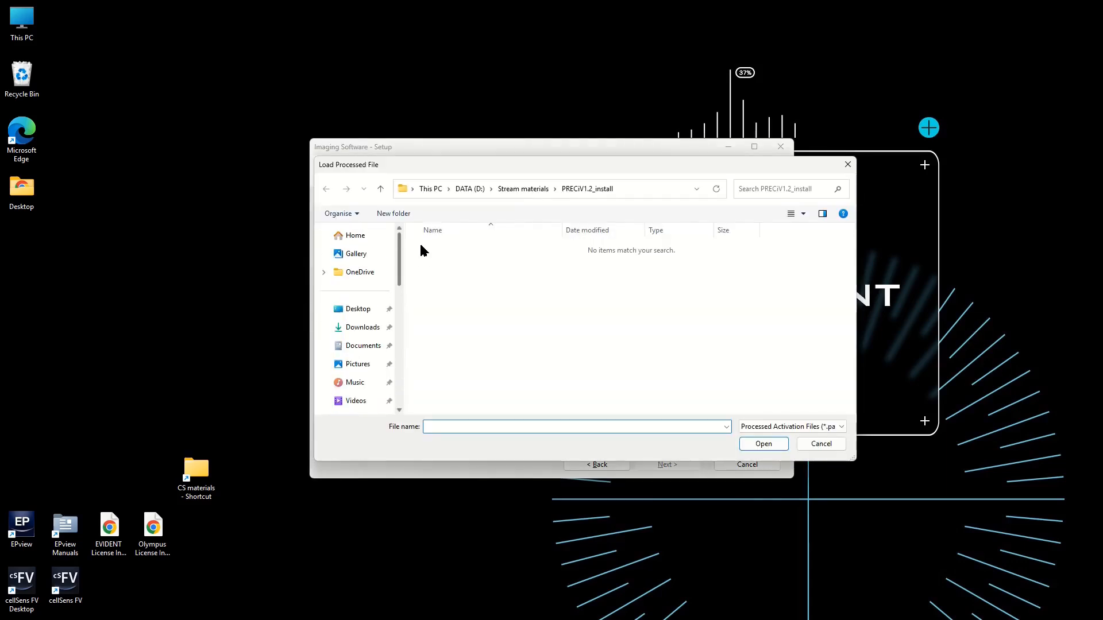
{"action": "left_click", "coordinate": [363, 328]}
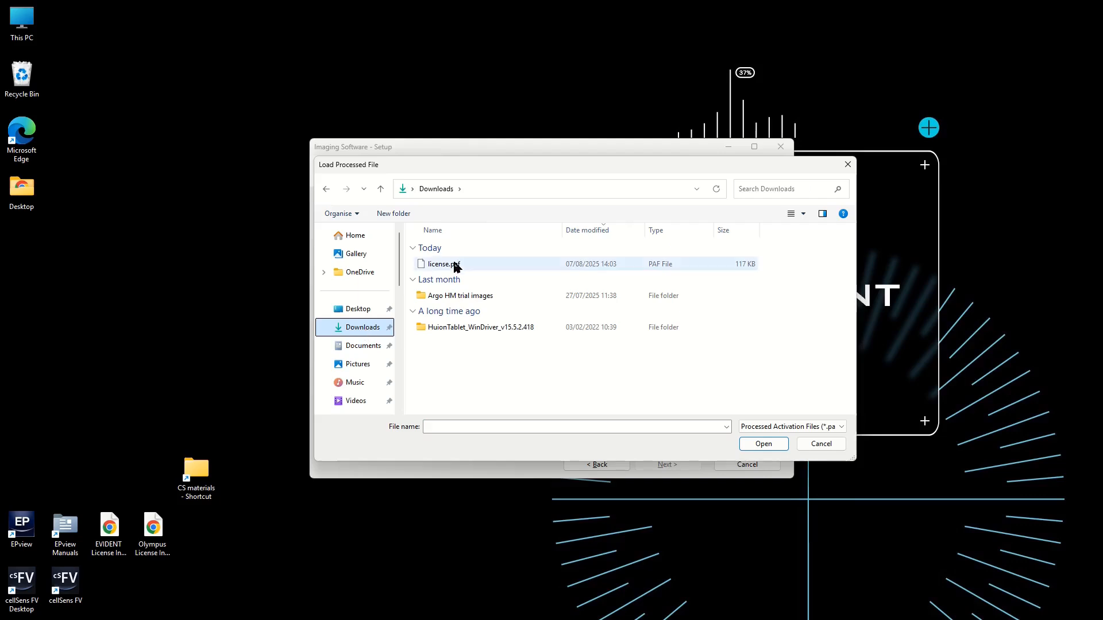
{"action": "left_click", "coordinate": [454, 263]}
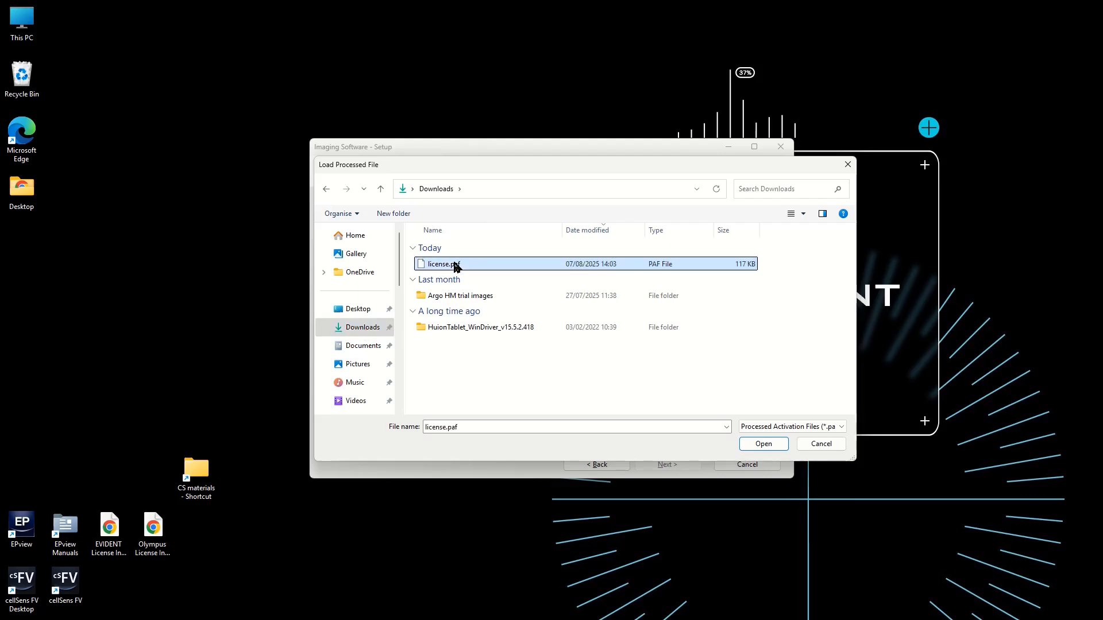
{"action": "left_click", "coordinate": [764, 444]}
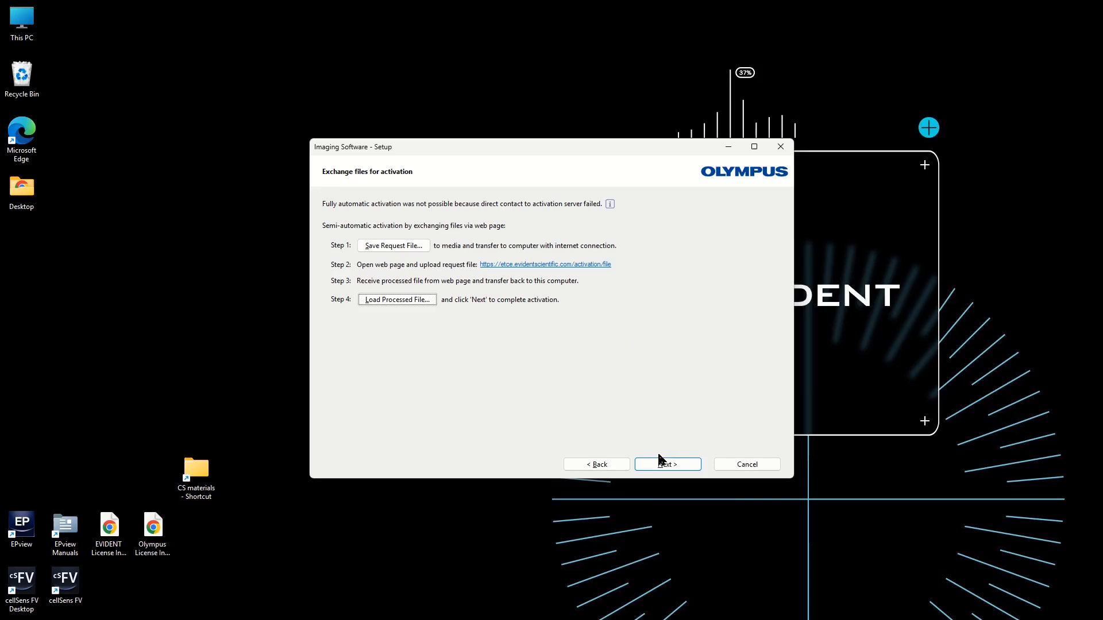
{"action": "left_click", "coordinate": [661, 462]}
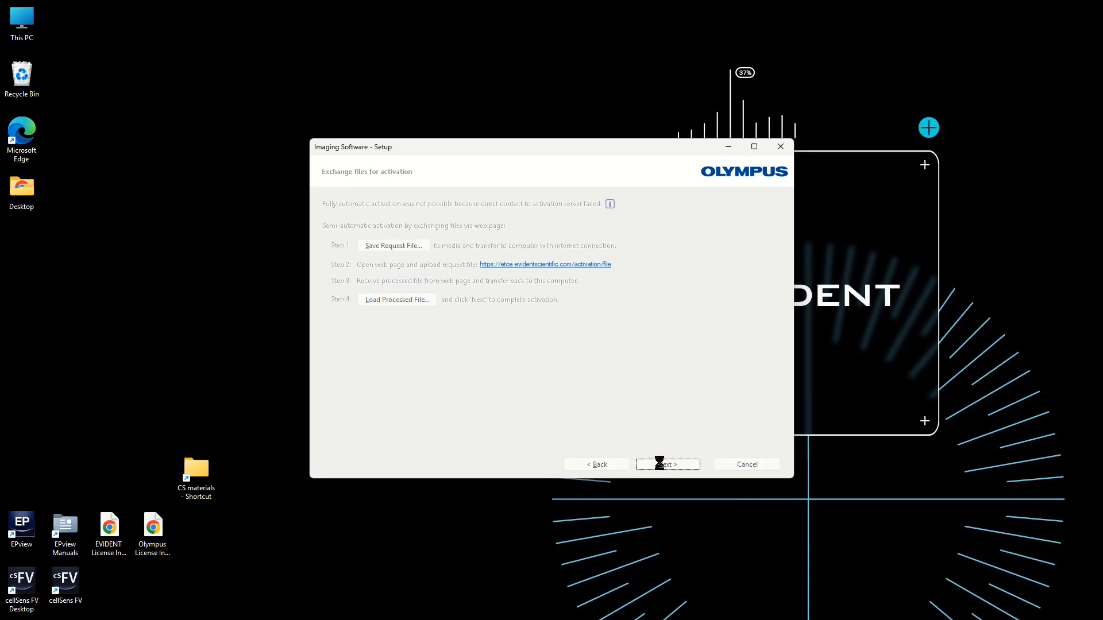